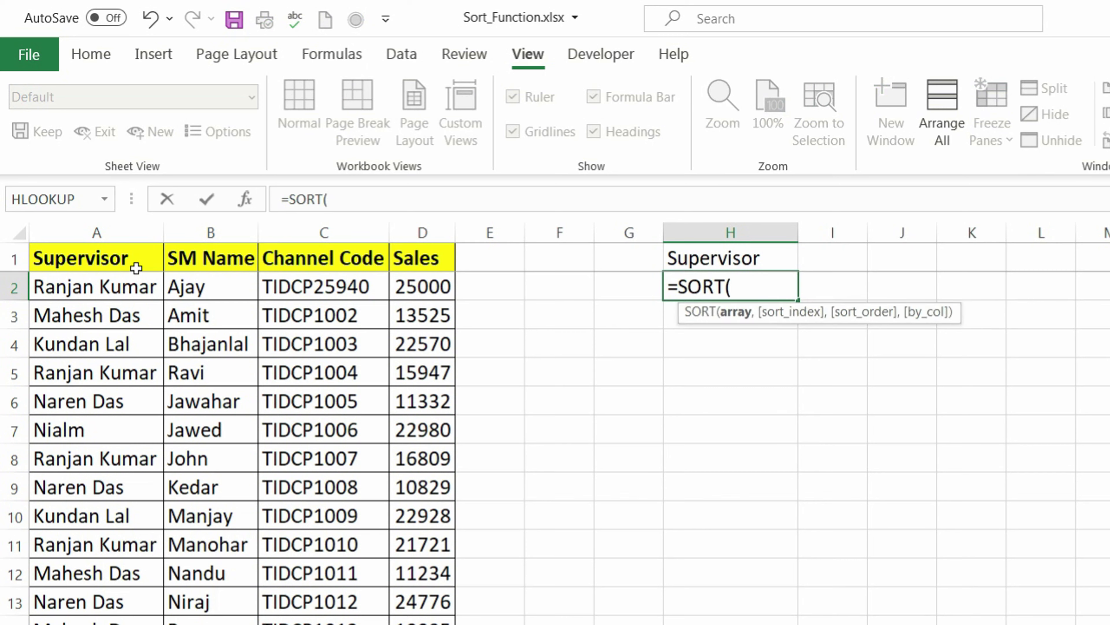
- Complete the SORT formula in H2 with the Supervisor range A2:A100000 as its array
click(137, 267)
key(Down)
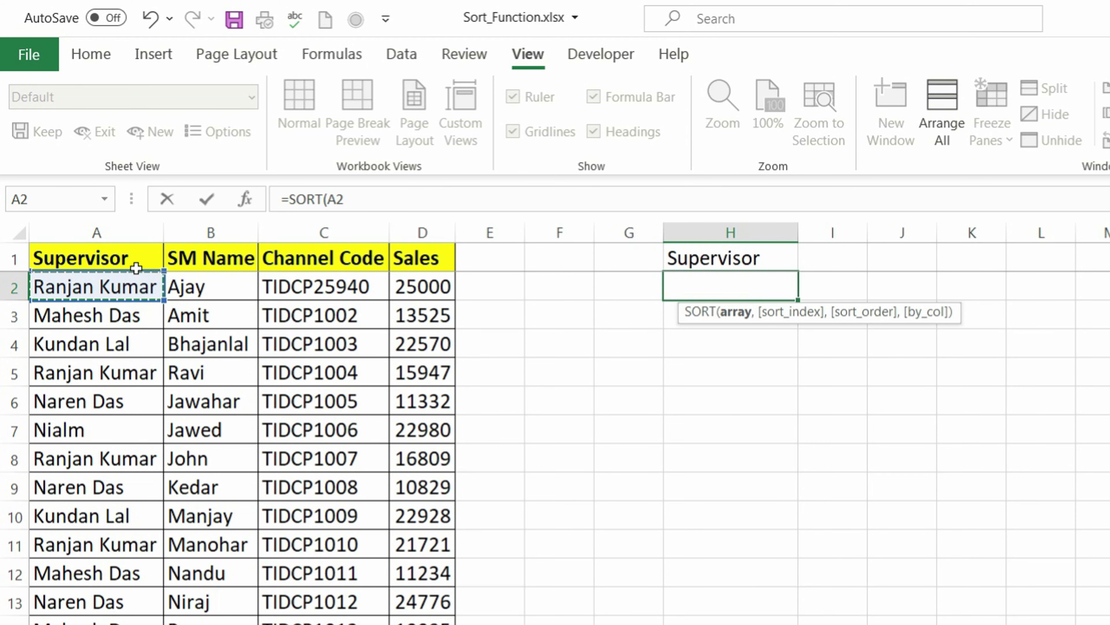
key(ctrl+shift+Down)
text())
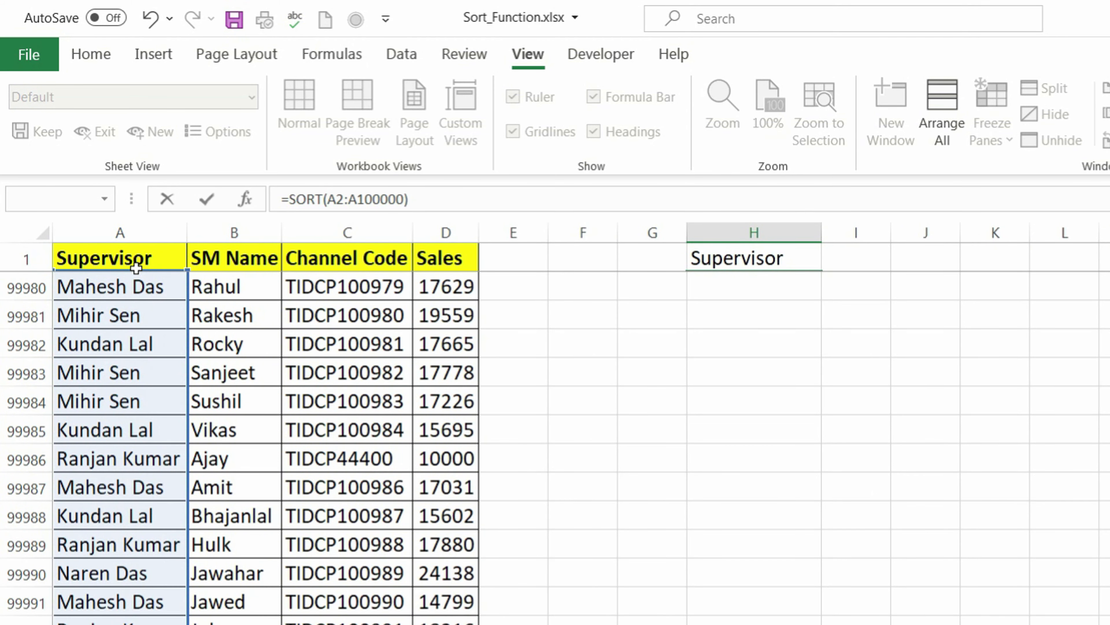
key(Return)
key(Up)
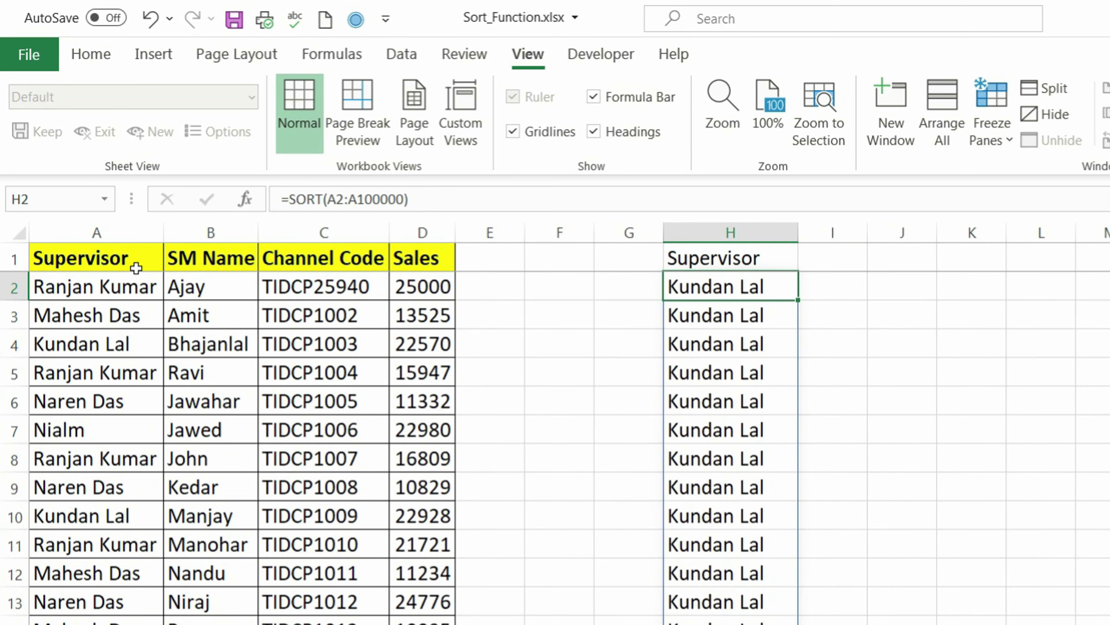
- Examine the sorted supervisor list down column H
key(Up)
key(Down)
scroll(748, 429, down, 20)
scroll(749, 428, down, 20)
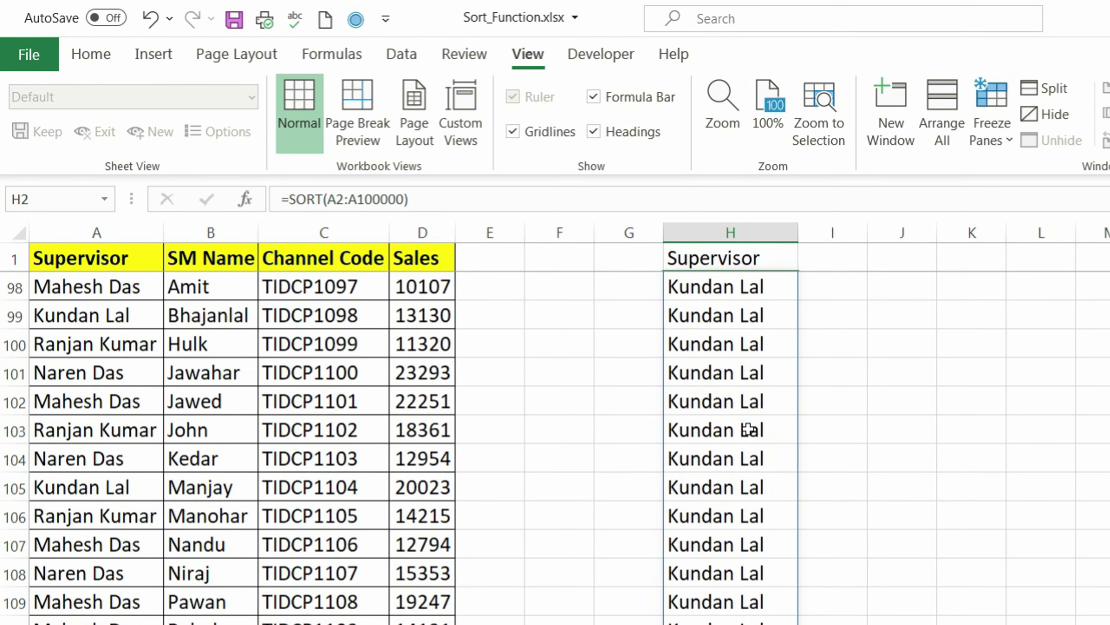
scroll(748, 428, down, 20)
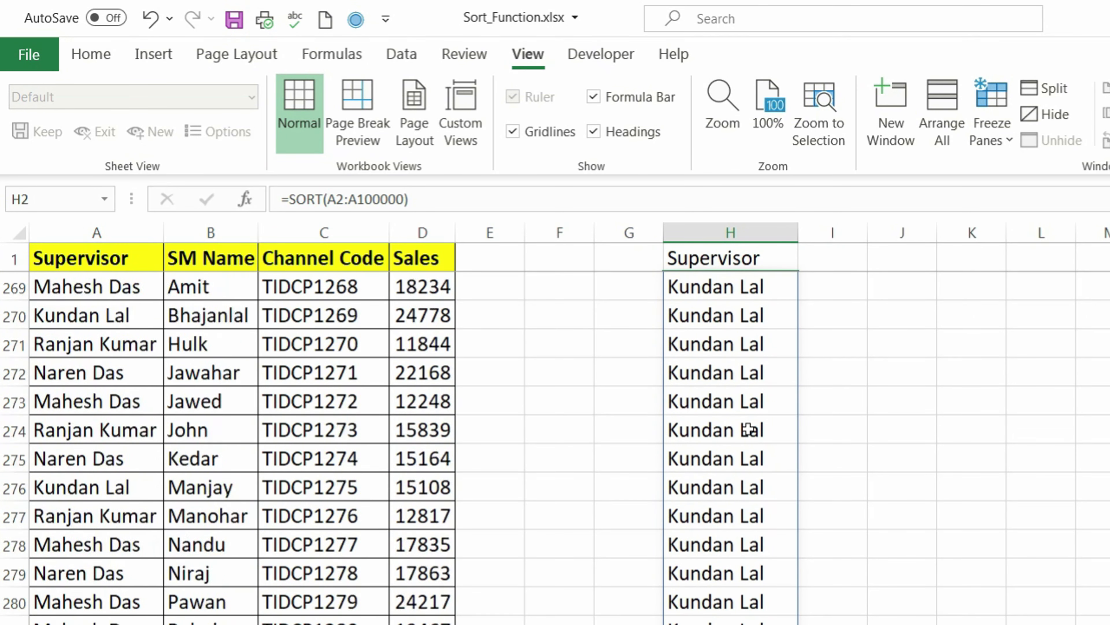
click(748, 429)
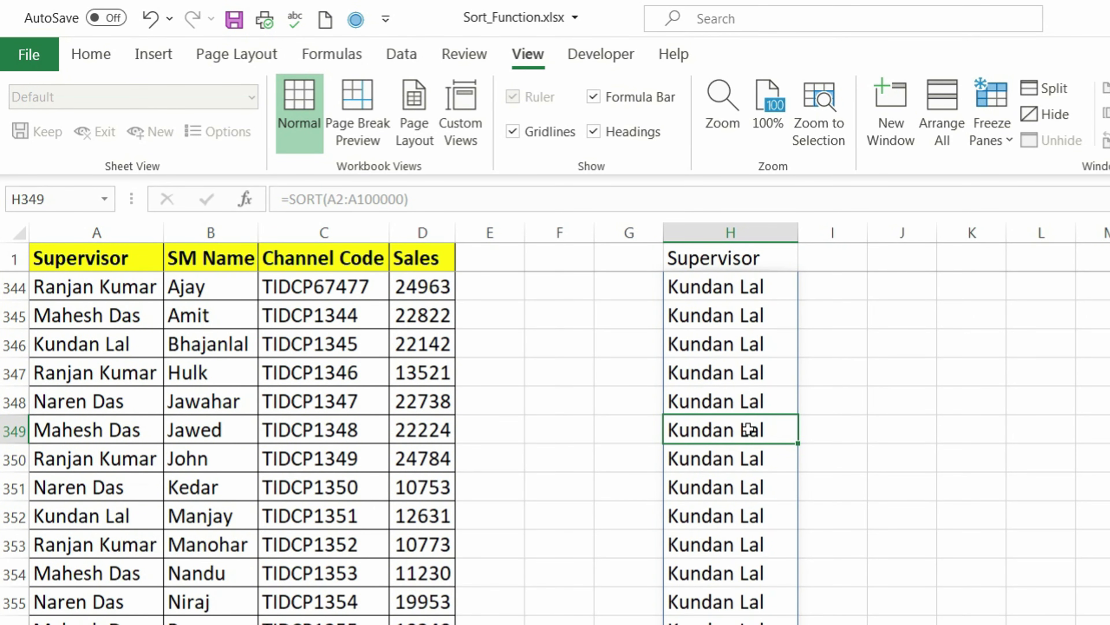
- Enter the formula =SORT(A2:A100000) in H2 again
key(ctrl+Up)
key(Down)
text(=)
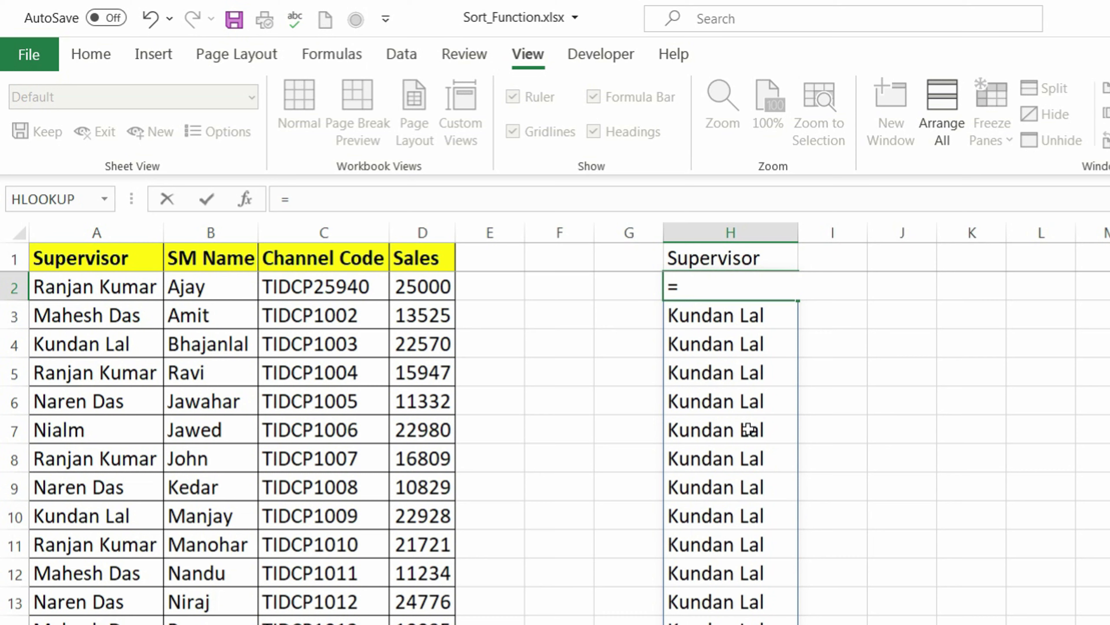
text(sor)
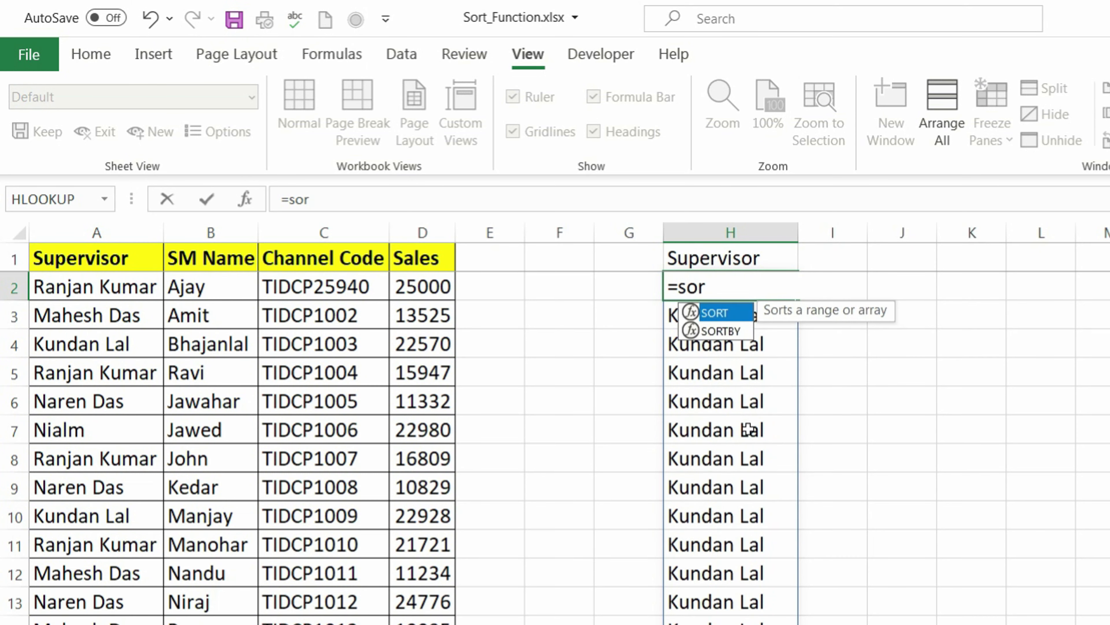
key(Tab)
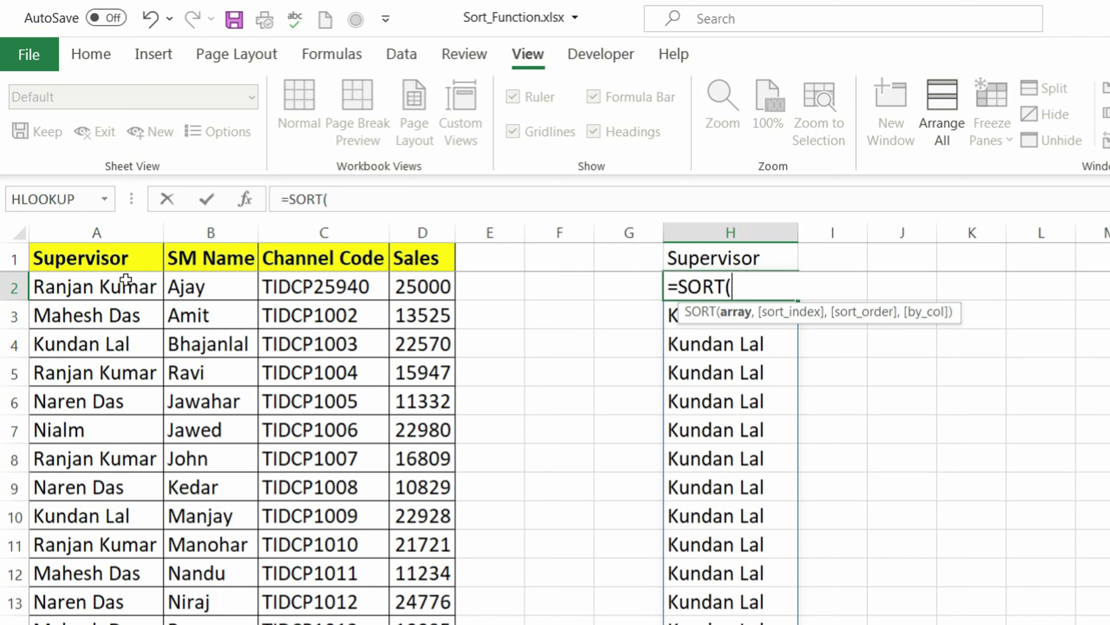
click(126, 284)
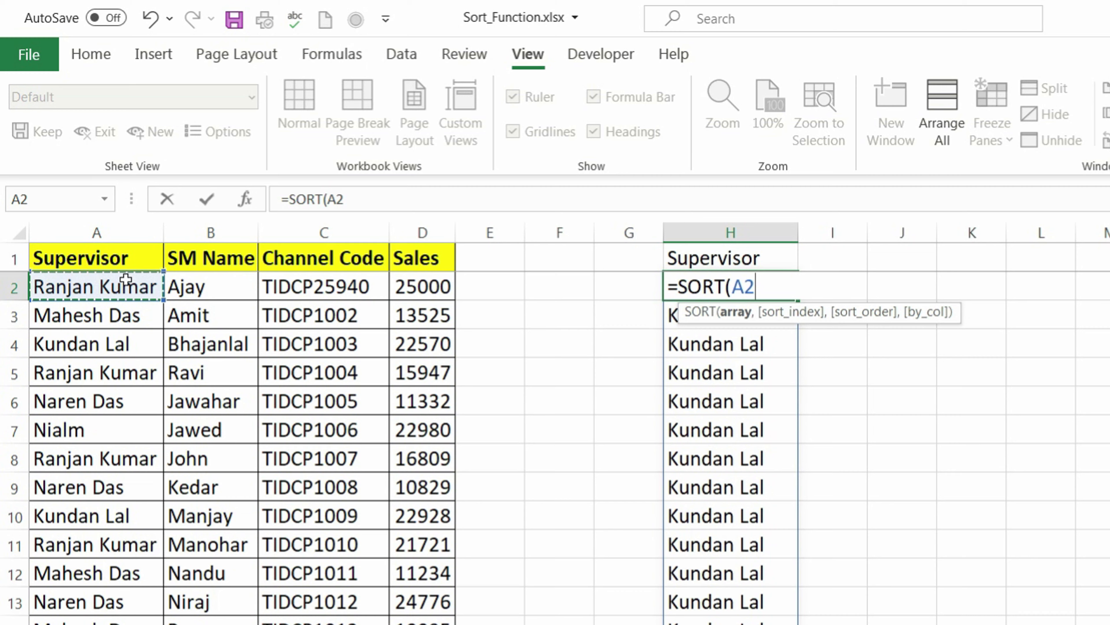
key(ctrl+shift+Down)
key(Return)
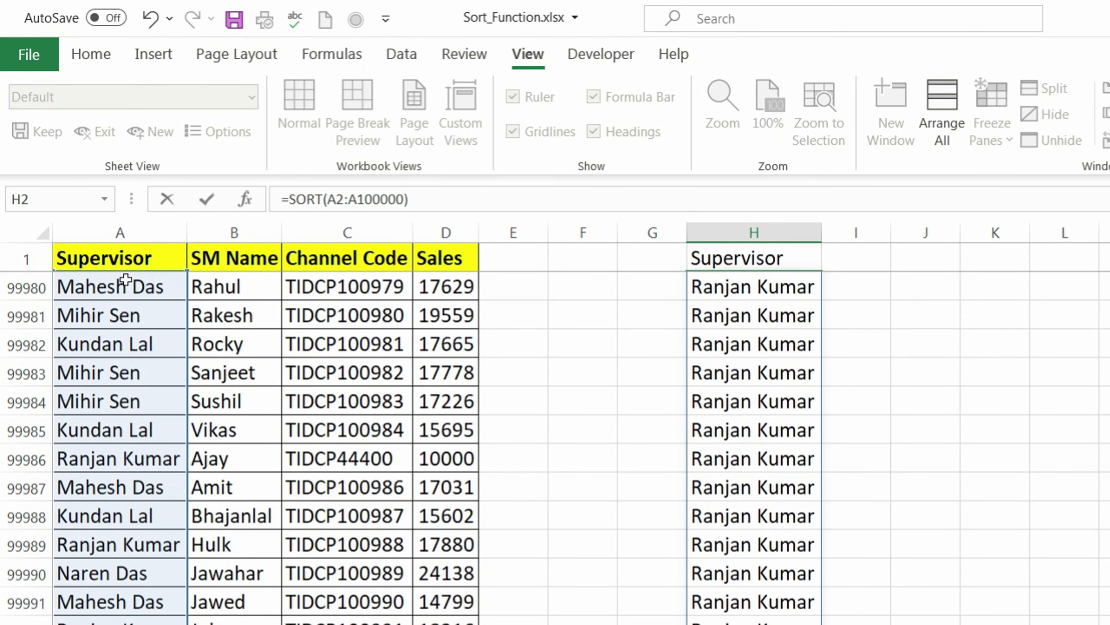
key(Up)
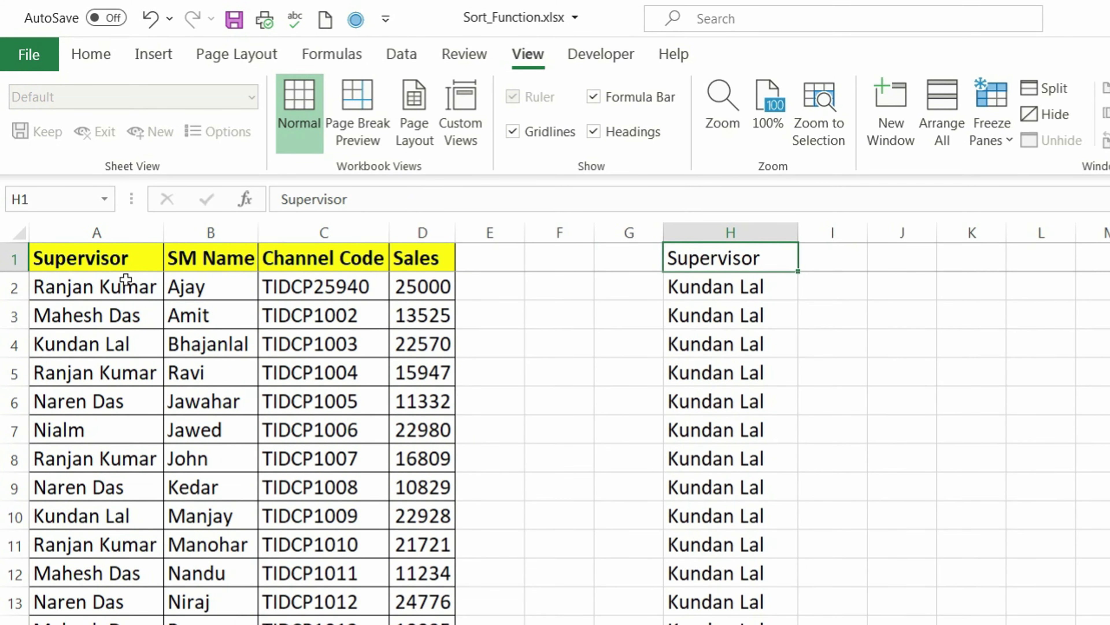
key(Down)
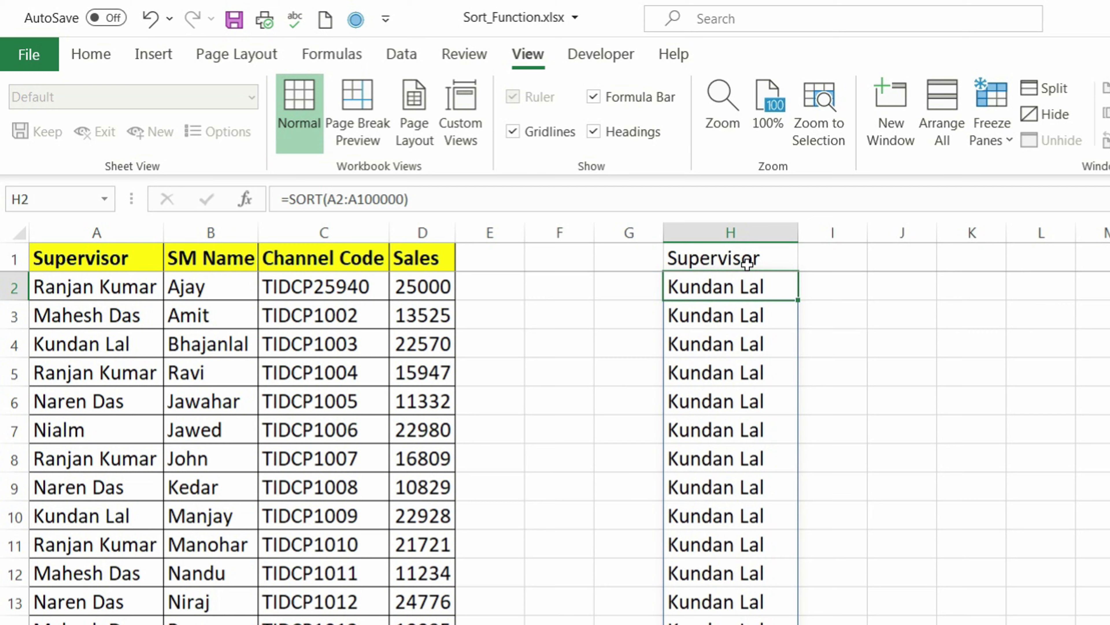
- Replace the supervisor in A6 with another supervisor's name and check the sorted list in column H
click(751, 232)
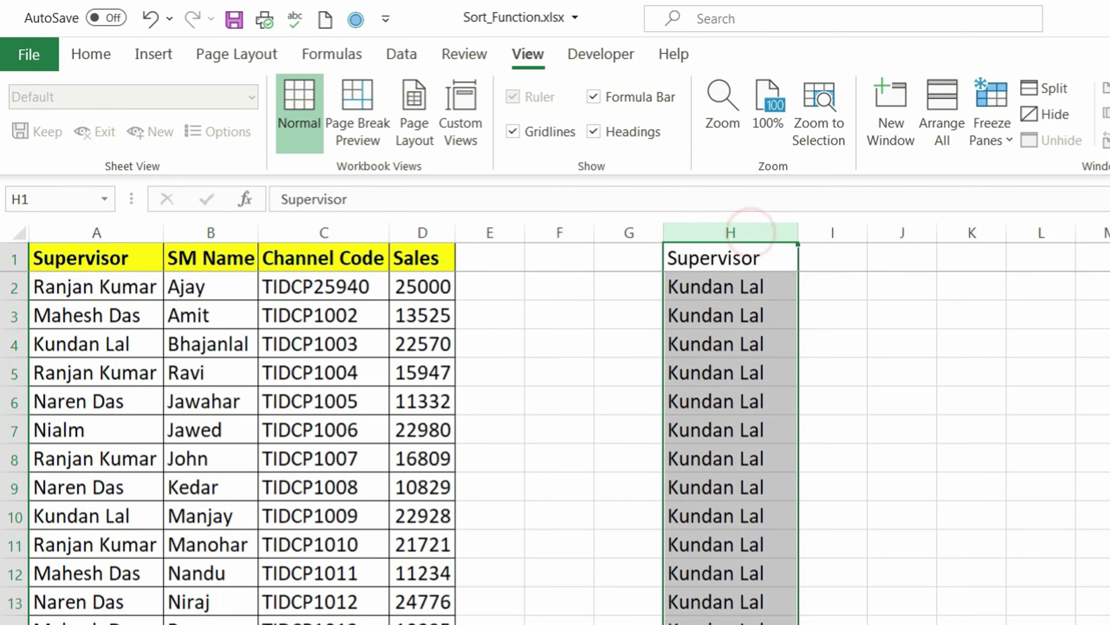
click(746, 596)
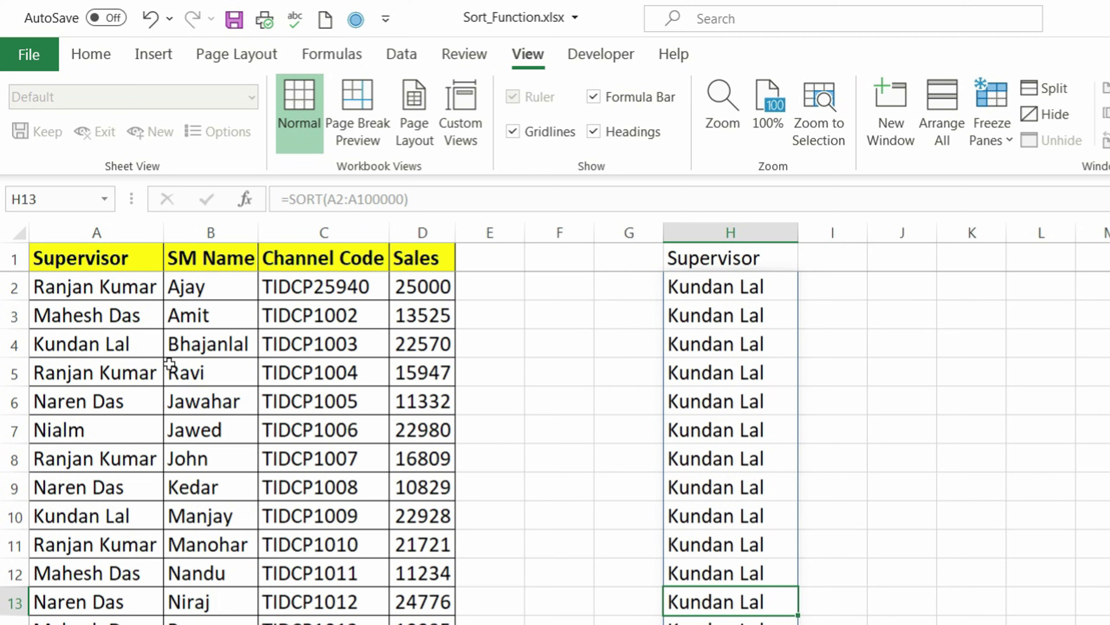
click(112, 397)
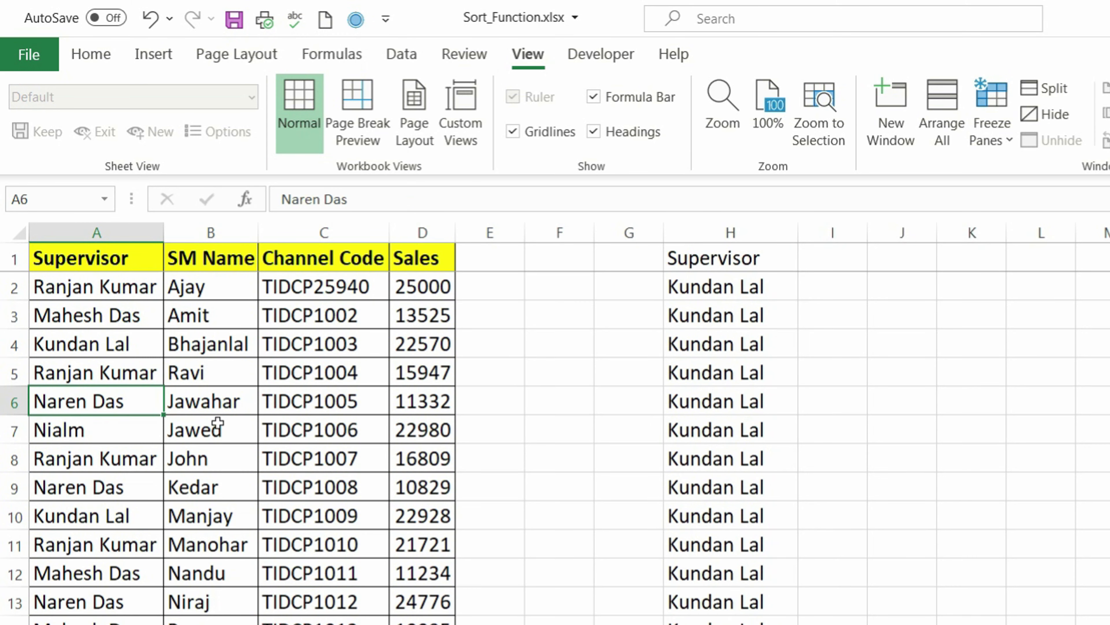
text(Amarnath)
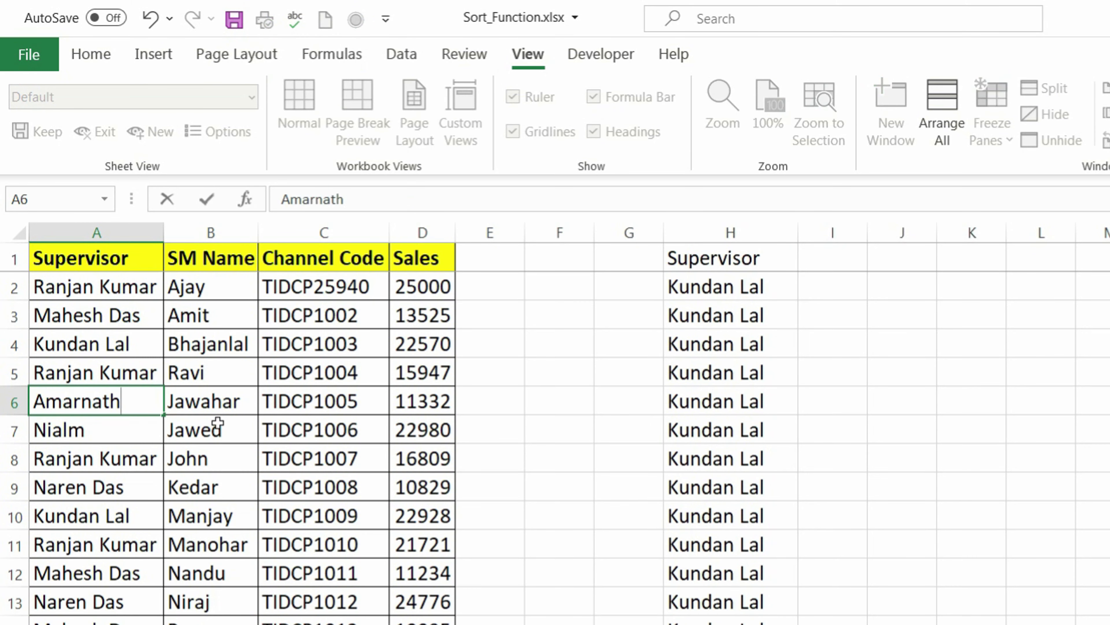
key(Return)
drag(706, 300, 739, 619)
click(760, 285)
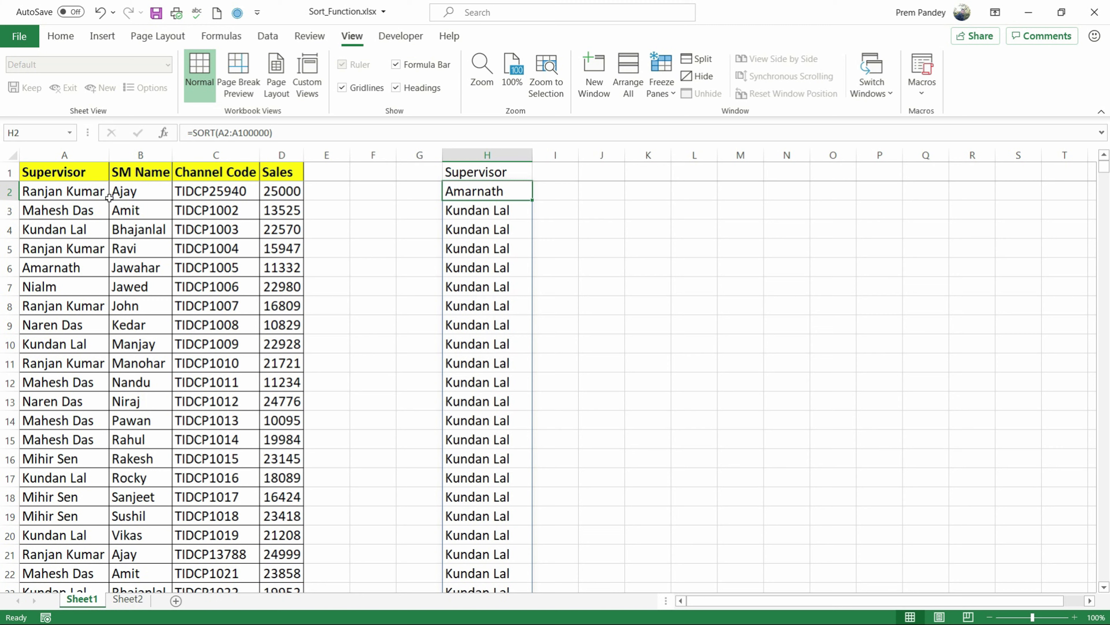
- Examine the Supervisor and SM Name columns of the source table and the heading in H1
drag(51, 153, 127, 153)
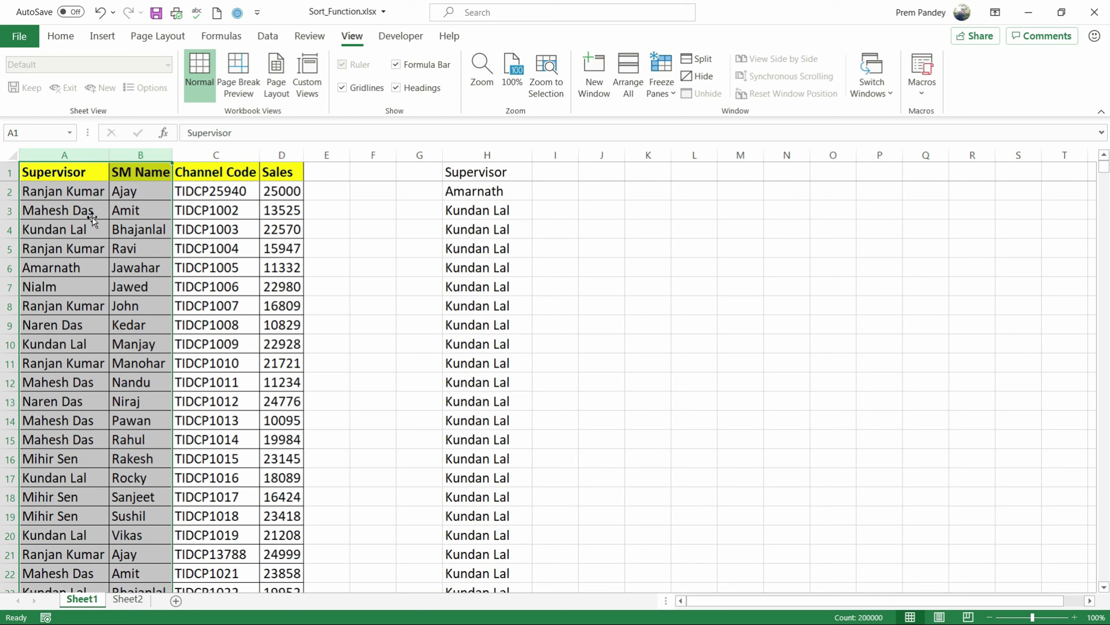
click(81, 154)
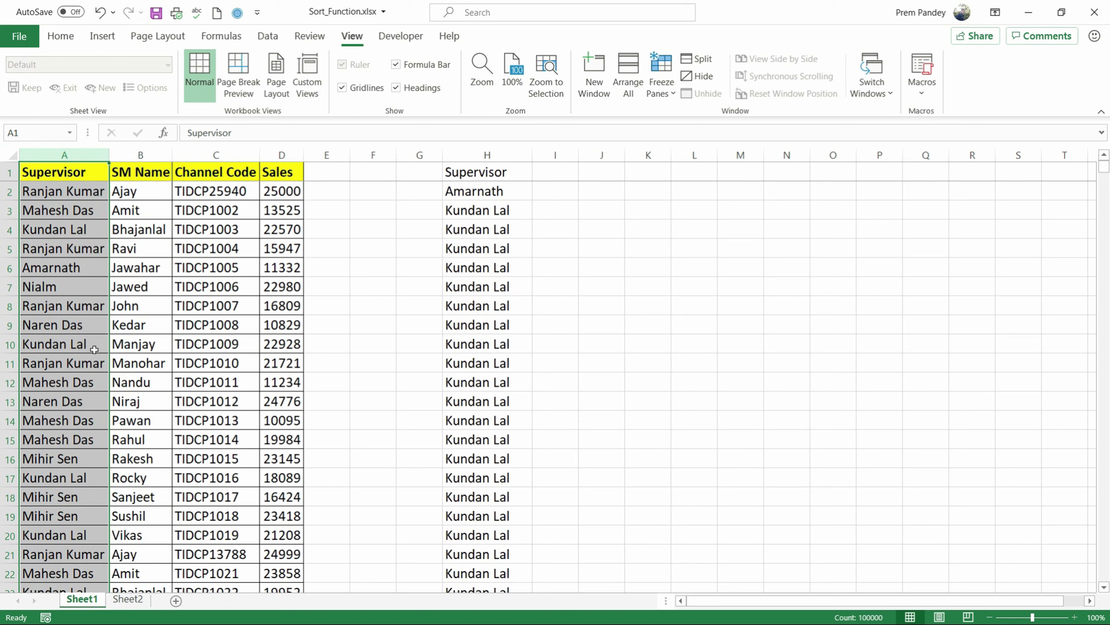
click(130, 151)
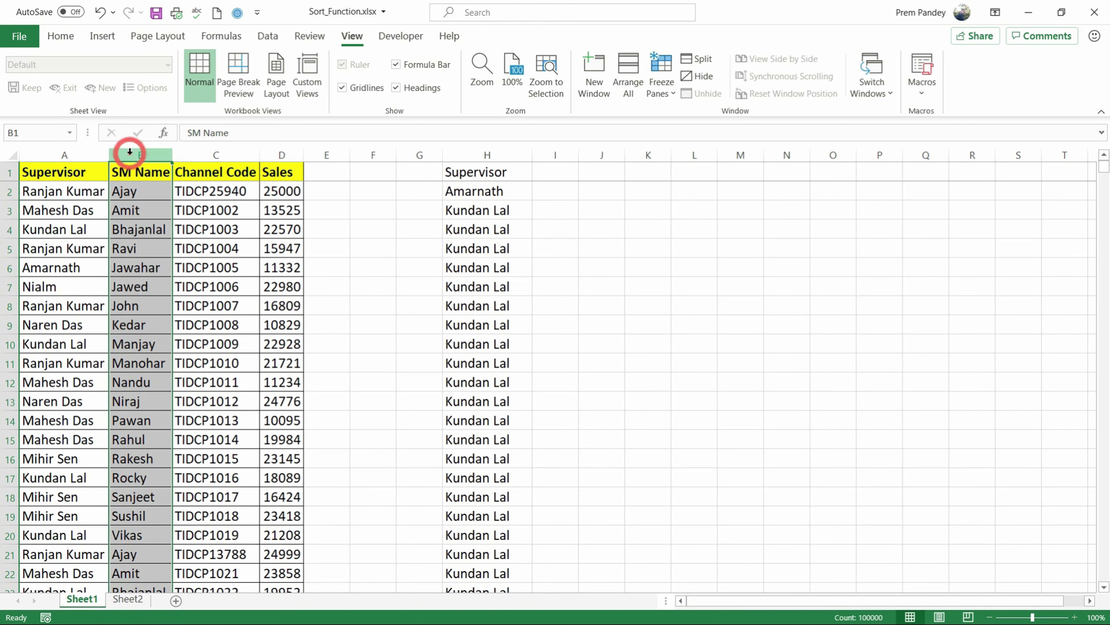
click(58, 172)
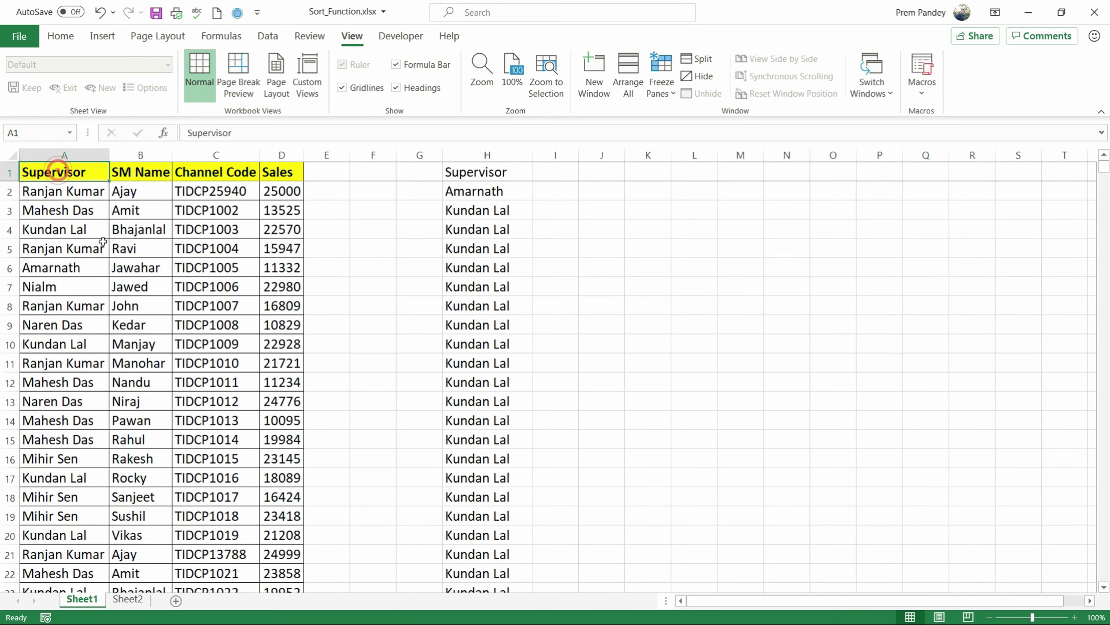
click(149, 172)
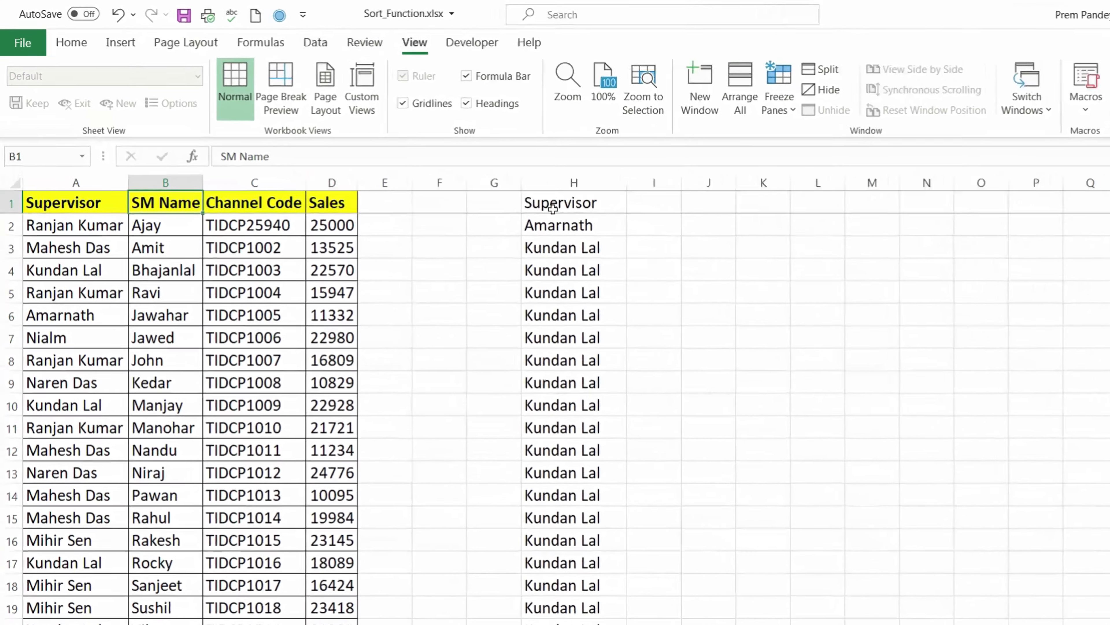
click(472, 172)
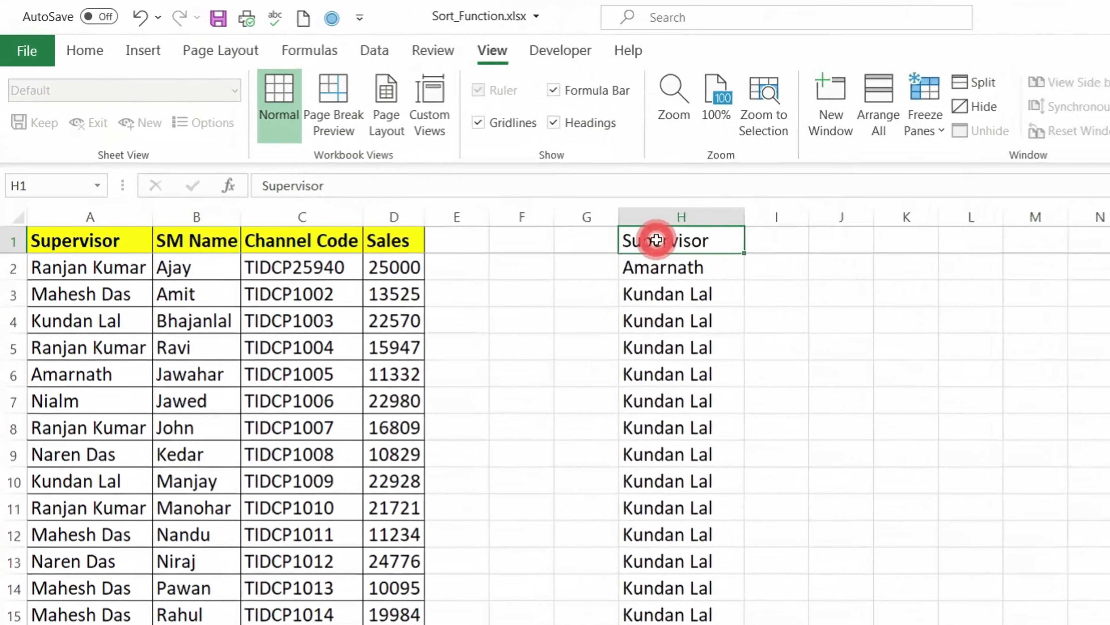
- Replace the formula in H2 with =SORT(A2:B100000) to sort the Supervisor and SM Name columns together
key(Down)
key(Right)
key(Left)
key(Left)
key(Right)
text(=sor)
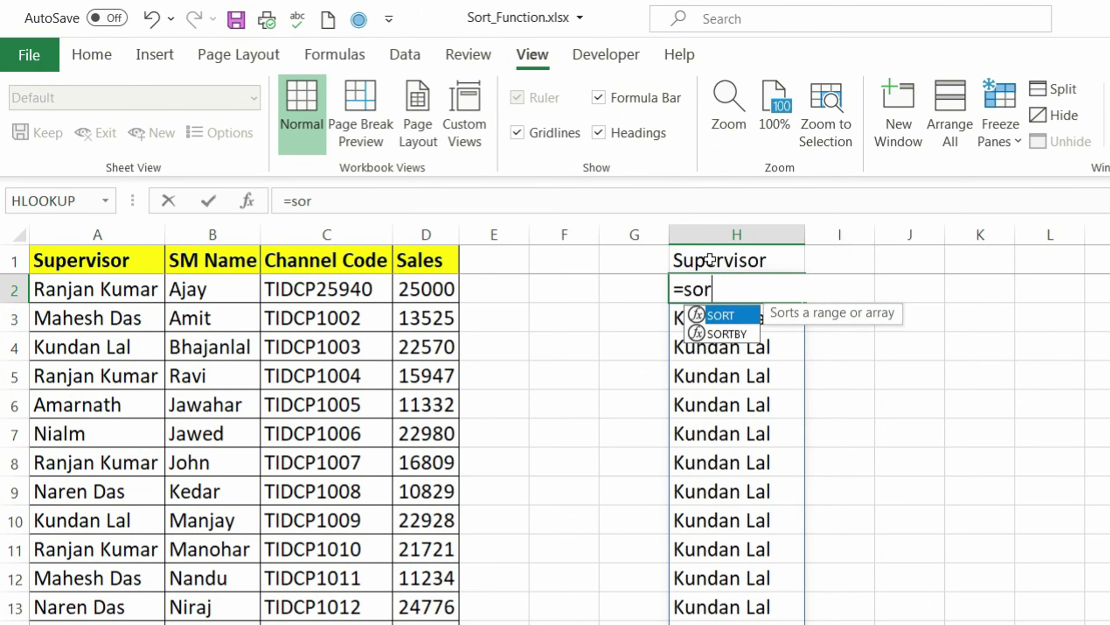
key(Tab)
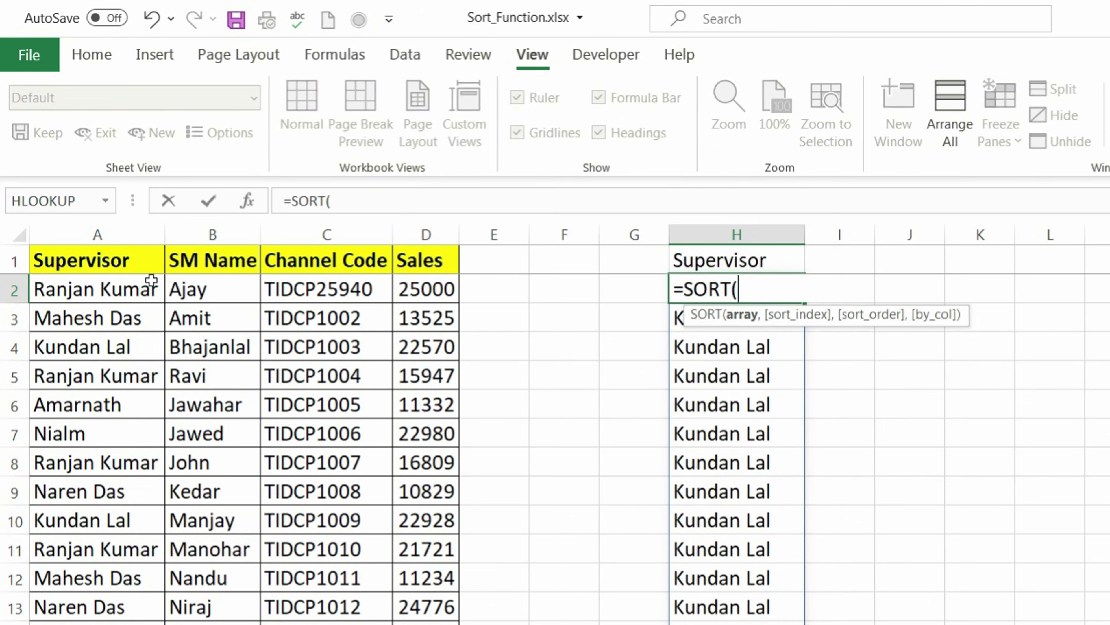
click(145, 280)
key(Up)
key(Right)
key(Left)
key(Down)
key(shift+Right)
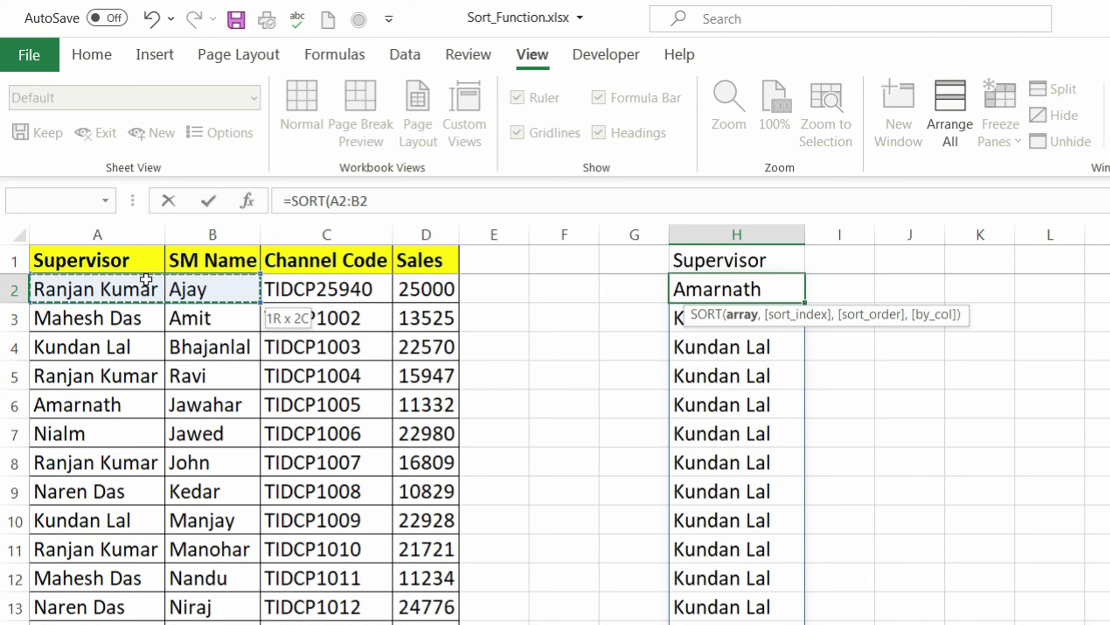
key(ctrl+shift+Down)
key(Return)
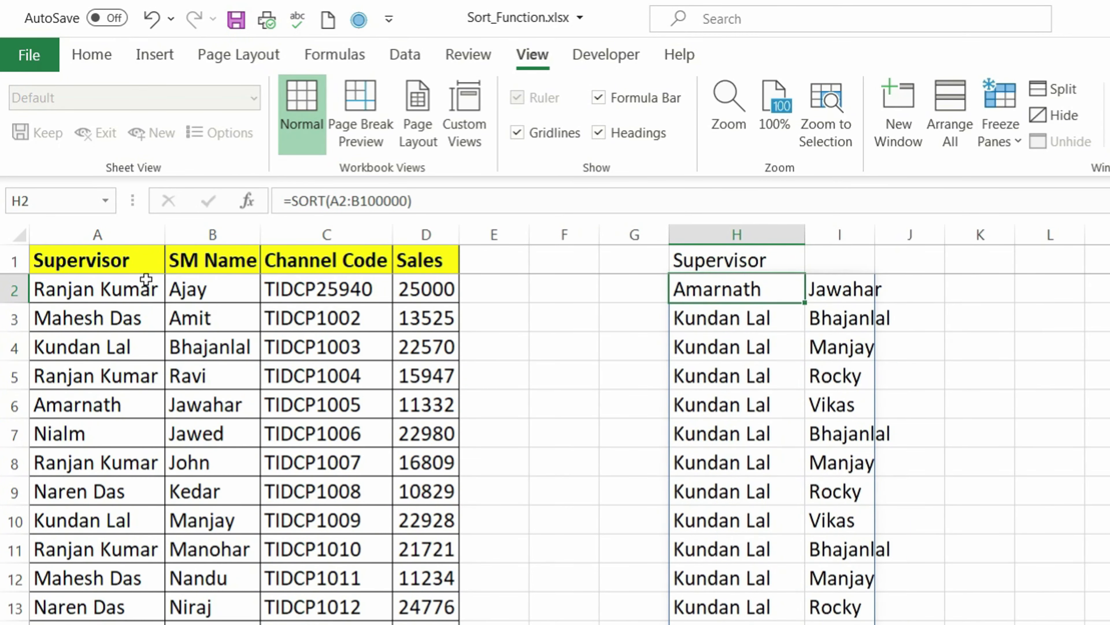
- Fit the width of column I to its contents and check the sorted SM names
key(Right)
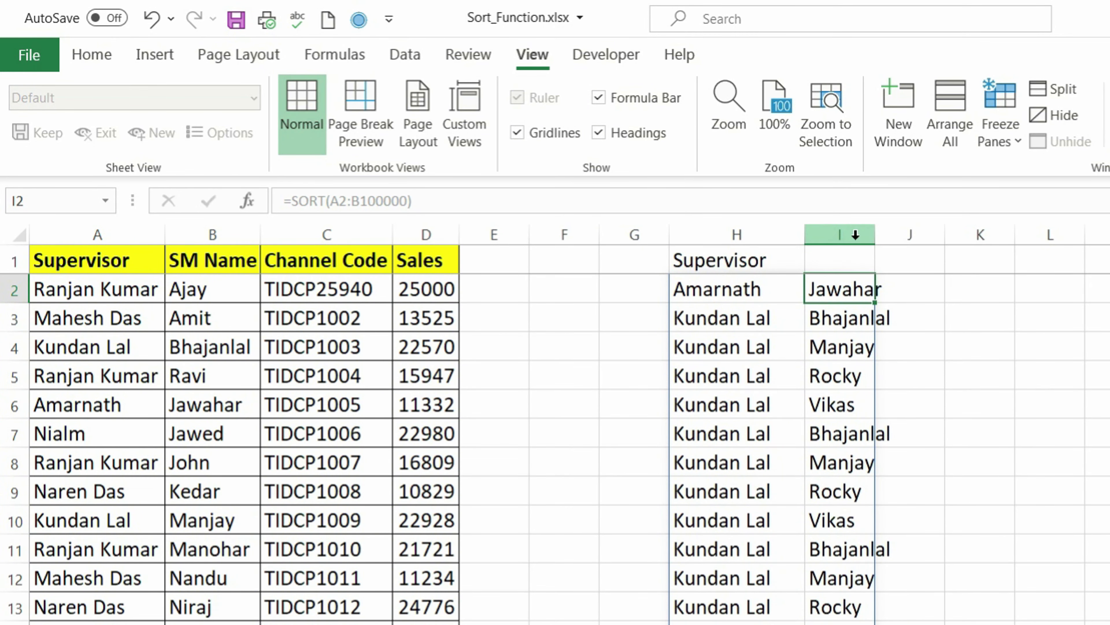
double_click(871, 235)
drag(826, 375, 824, 589)
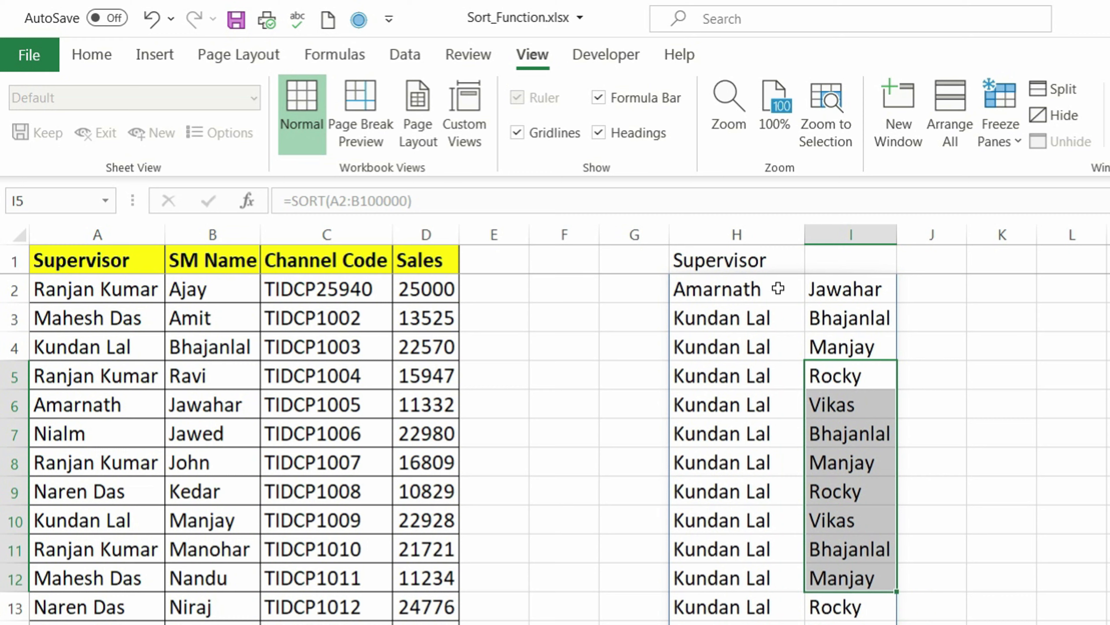
click(782, 289)
- Copy the Supervisor and SM Name headings from A1:B1 to H1:I1 above the sorted results
click(197, 231)
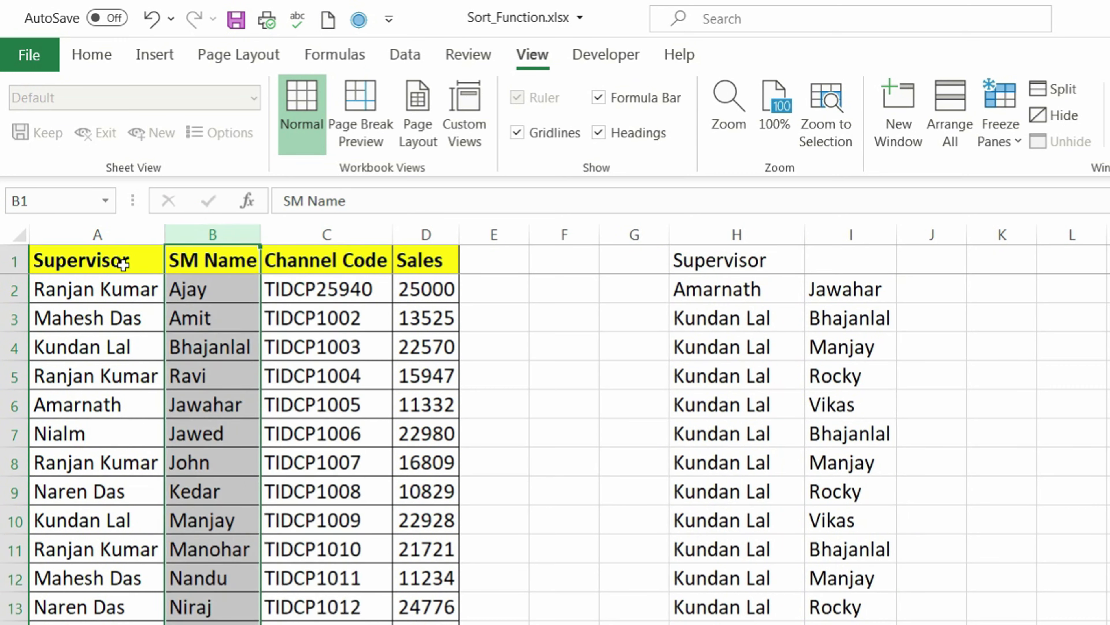
drag(99, 233, 215, 233)
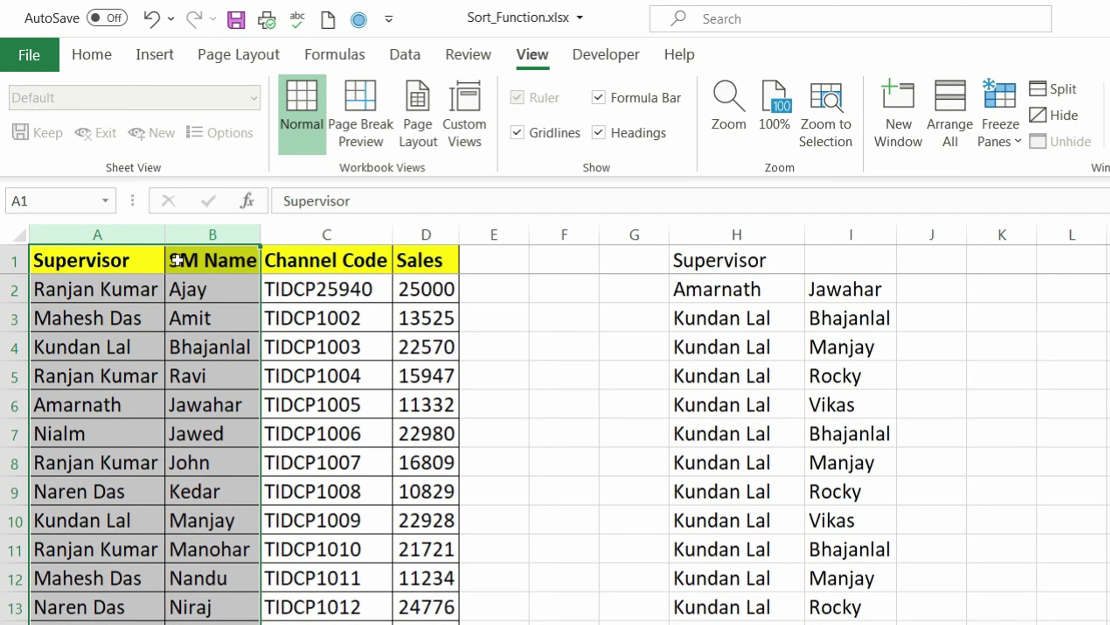
click(172, 258)
drag(87, 259, 228, 261)
key(ctrl+c)
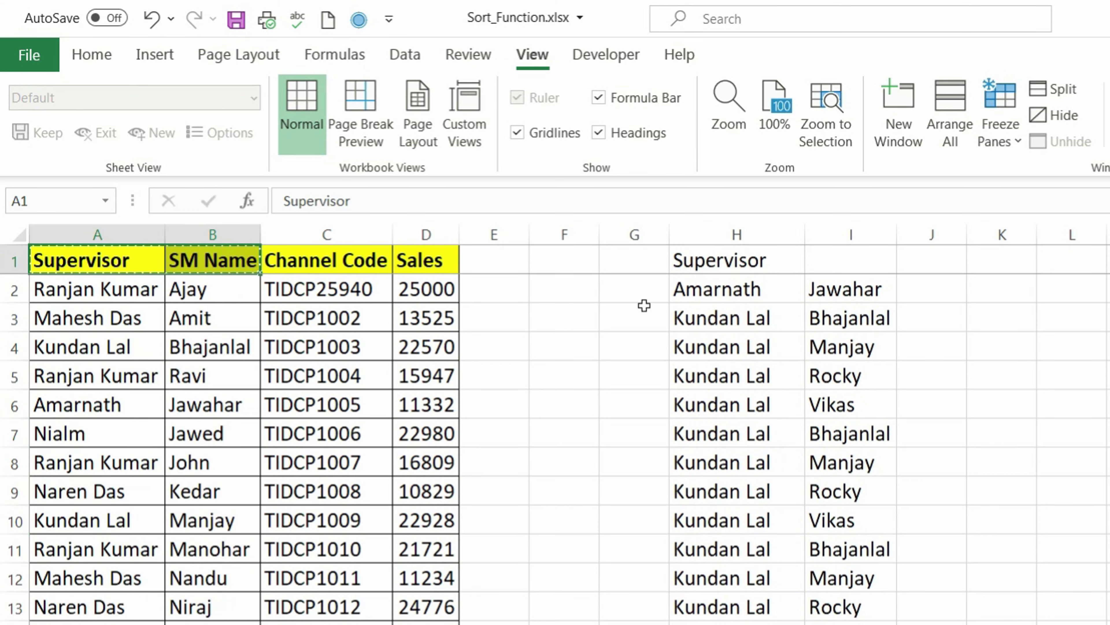
click(713, 258)
key(ctrl+v)
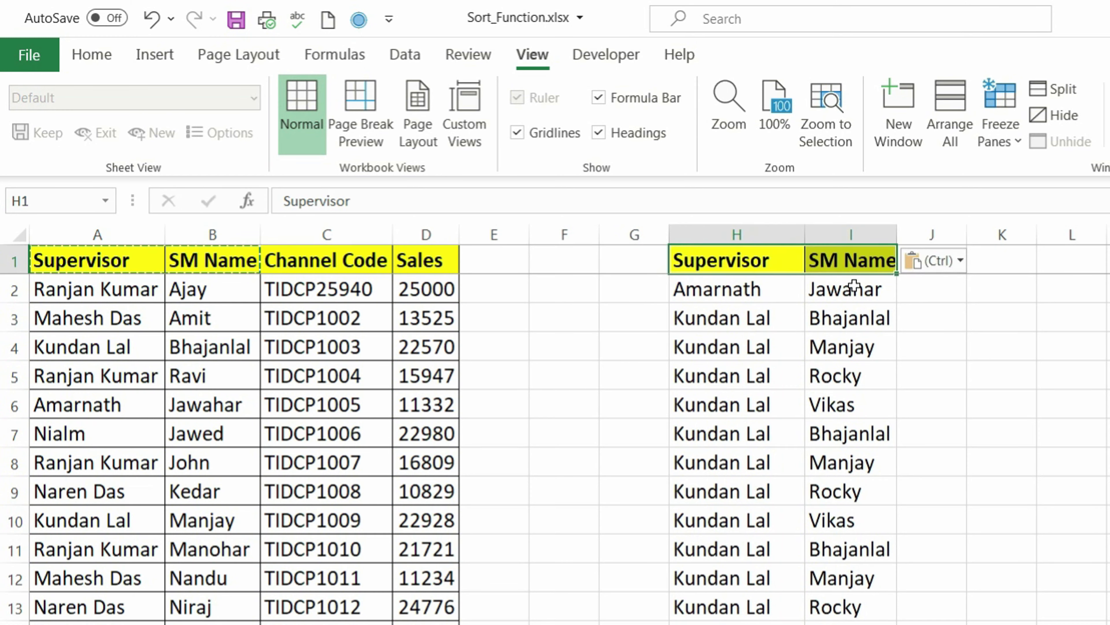
click(855, 287)
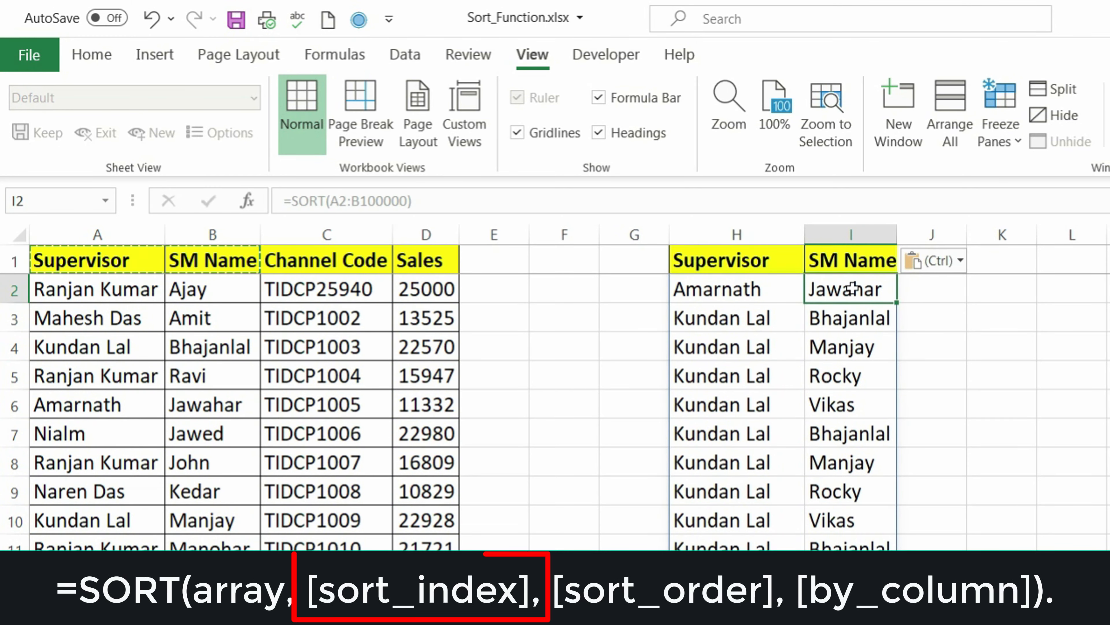
- Replace the formula in H2 with =SORT(A2:B100000,2) to sort both columns by SM Name using sort index 2
click(748, 288)
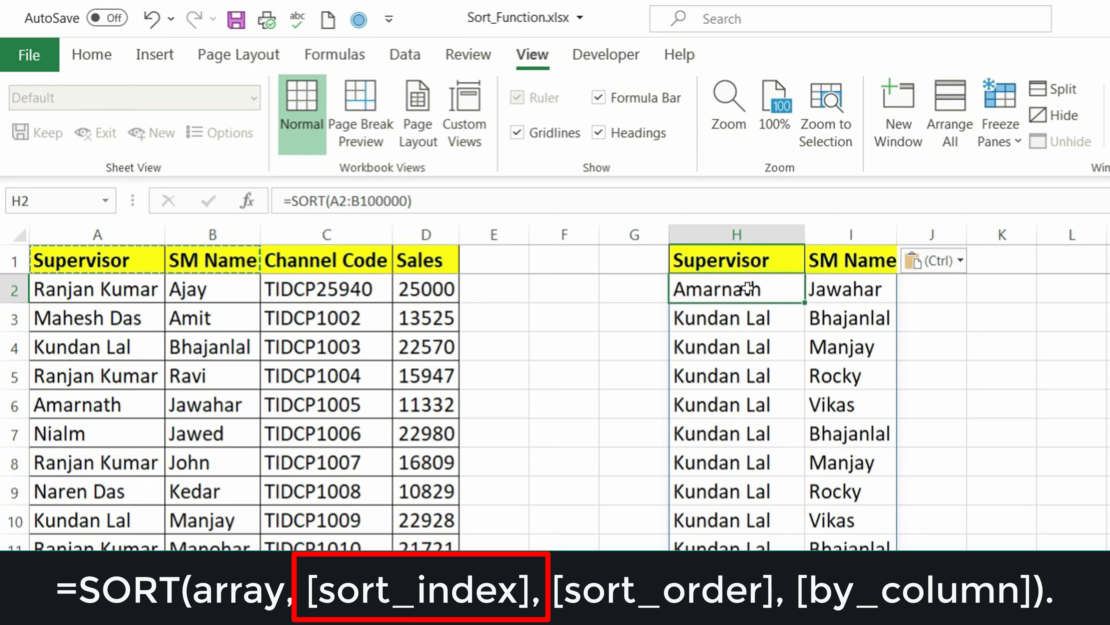
text(=sor)
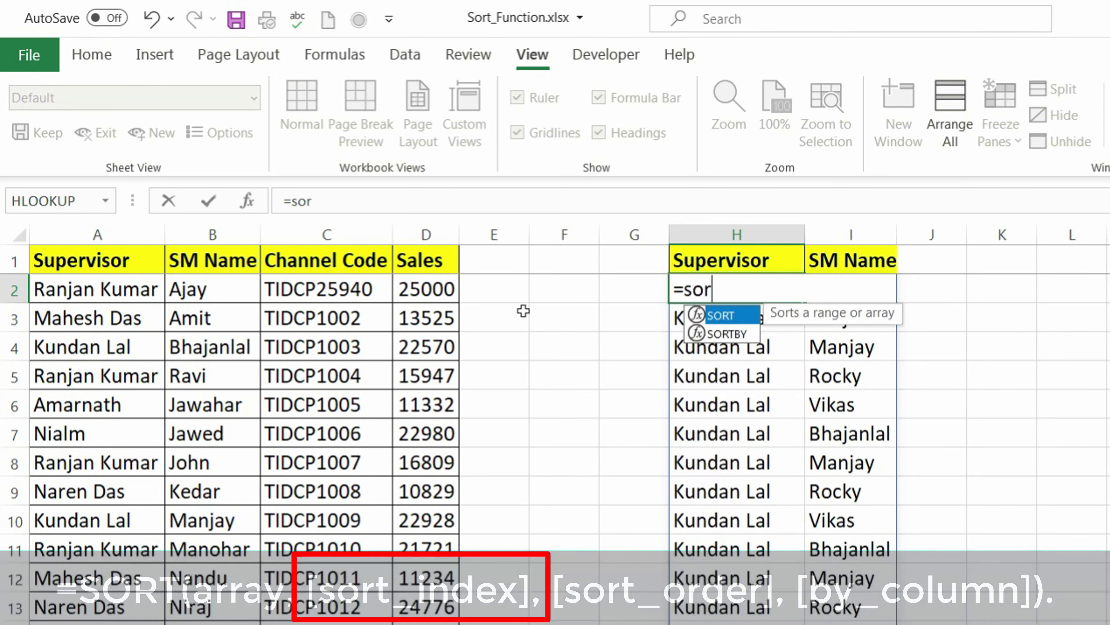
key(Tab)
click(126, 276)
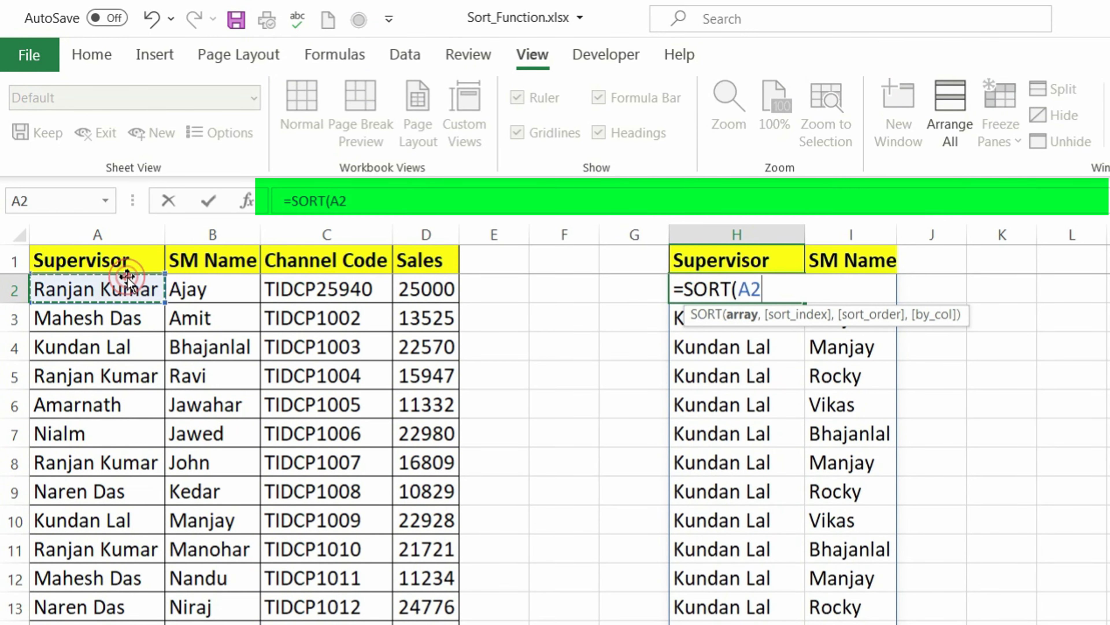
key(shift+Right)
key(ctrl+shift+Down)
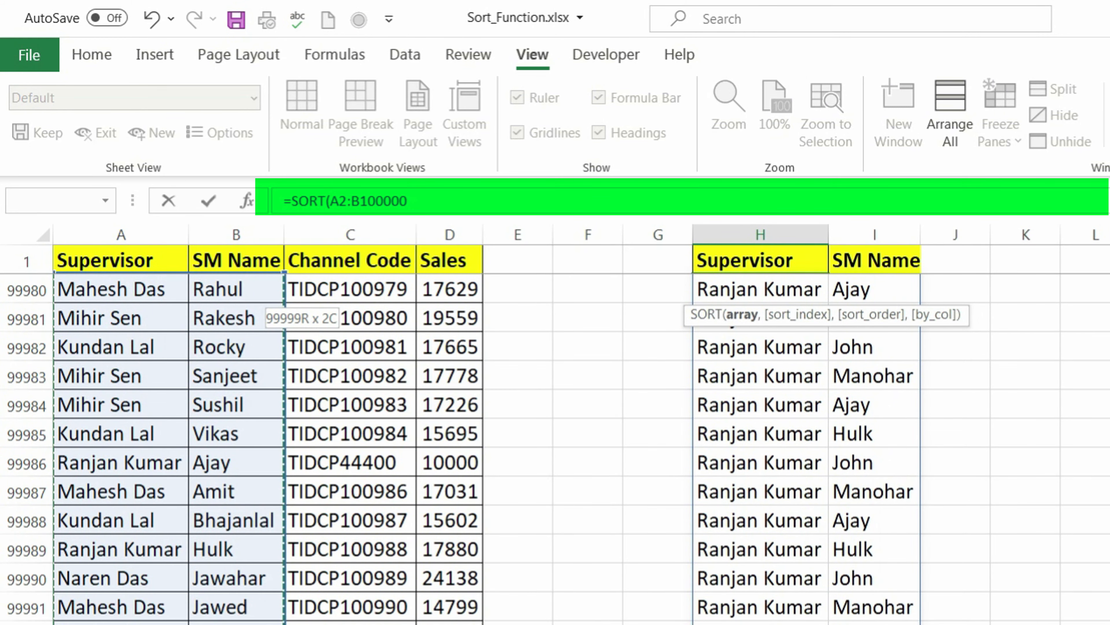
key(ctrl+BackSpace)
text(,)
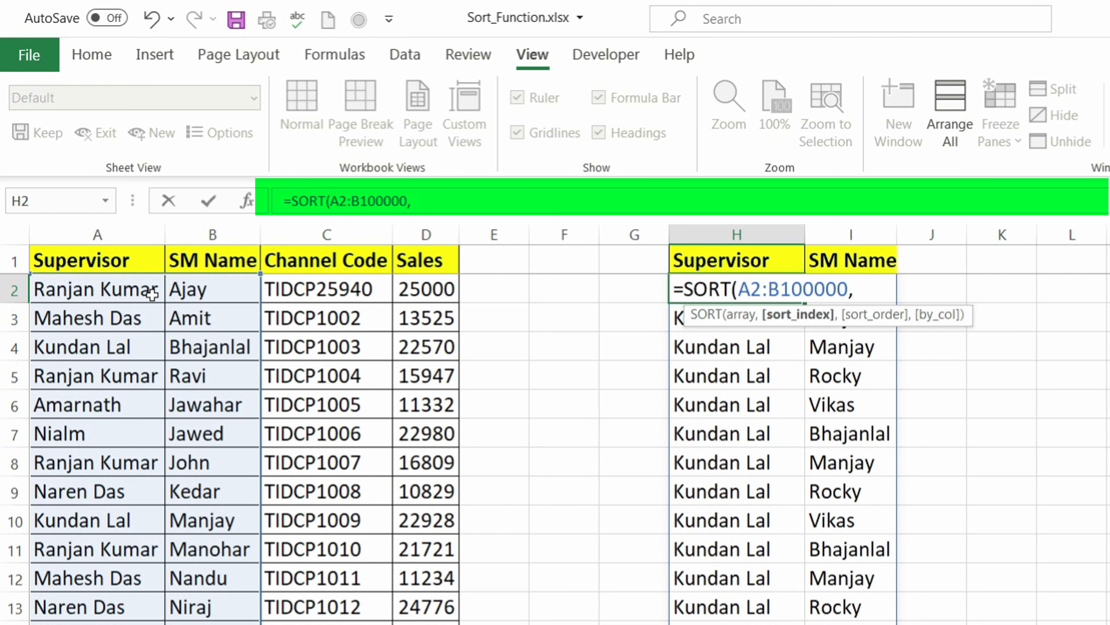
text(1)
key(BackSpace)
text(2))
key(ctrl+Return)
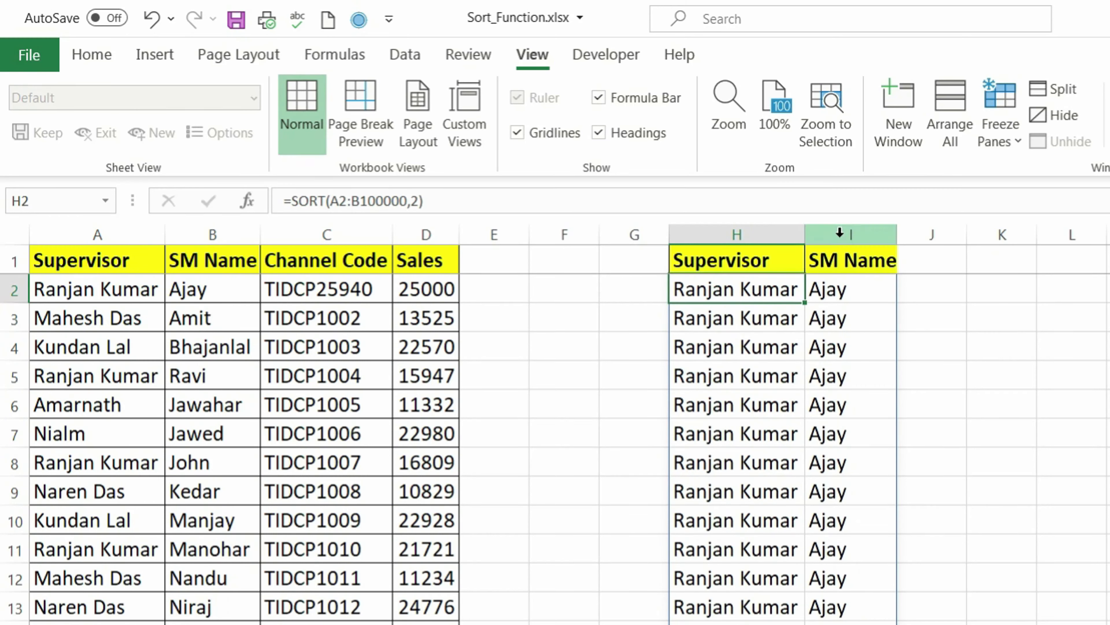
- Select the sorted SM Name column I and check its order down through the list
click(846, 234)
scroll(834, 465, down, 6)
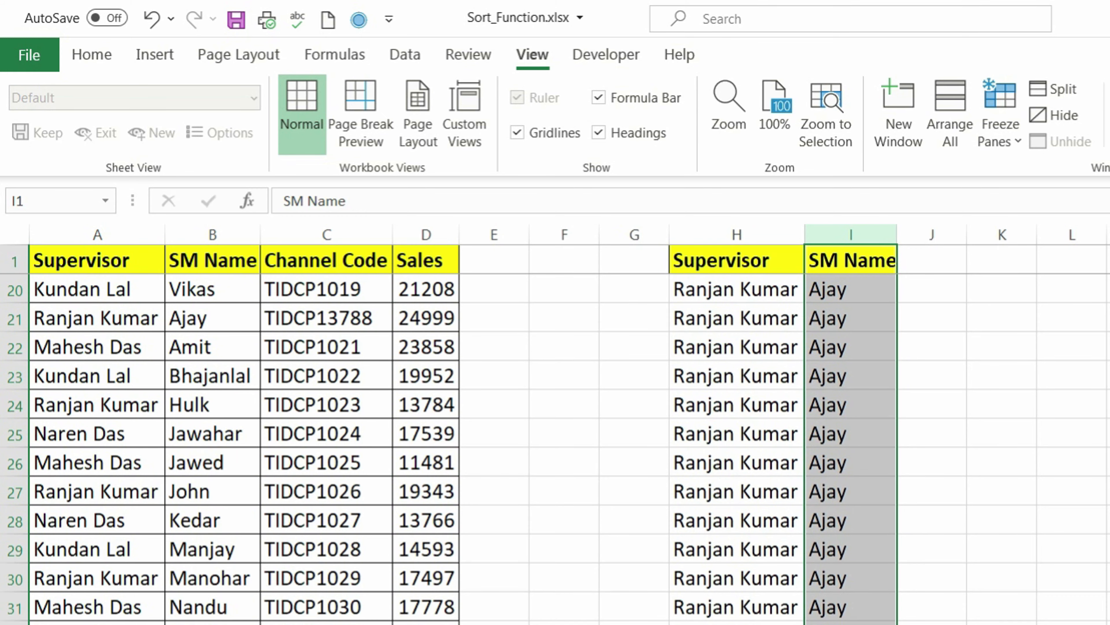
scroll(555, 424, down, 20)
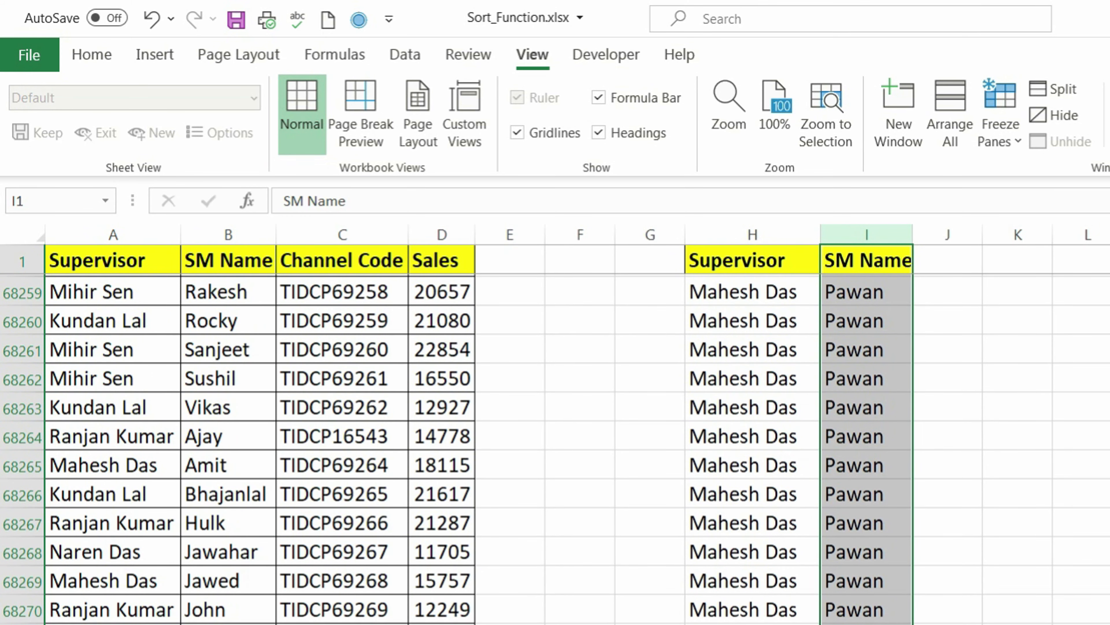